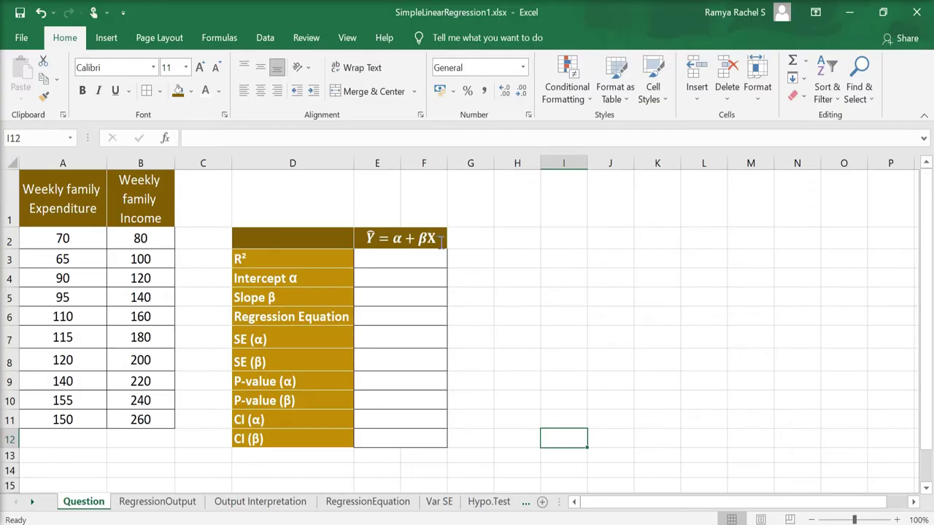
Step: Go through the empty result cells E3 to E12 on the Question sheet, from R² down to CI (β)
left_click(421, 257)
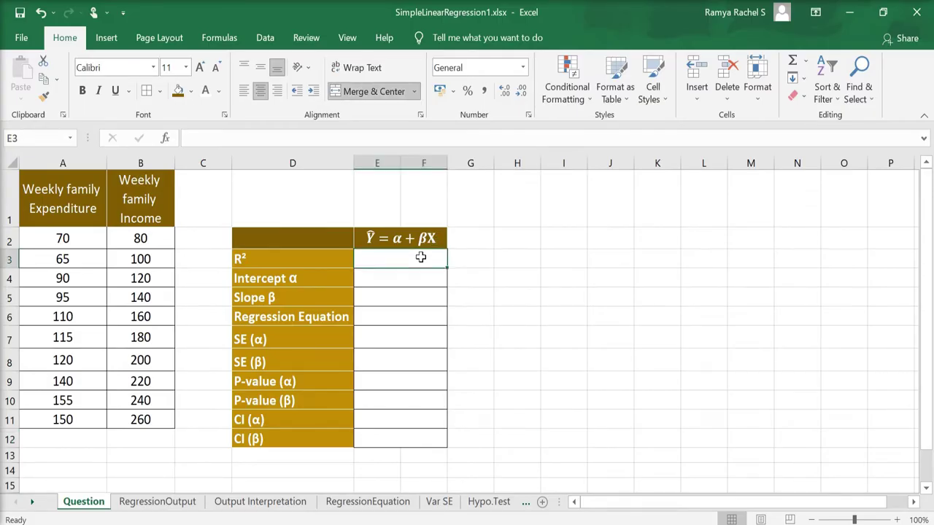
left_click(422, 275)
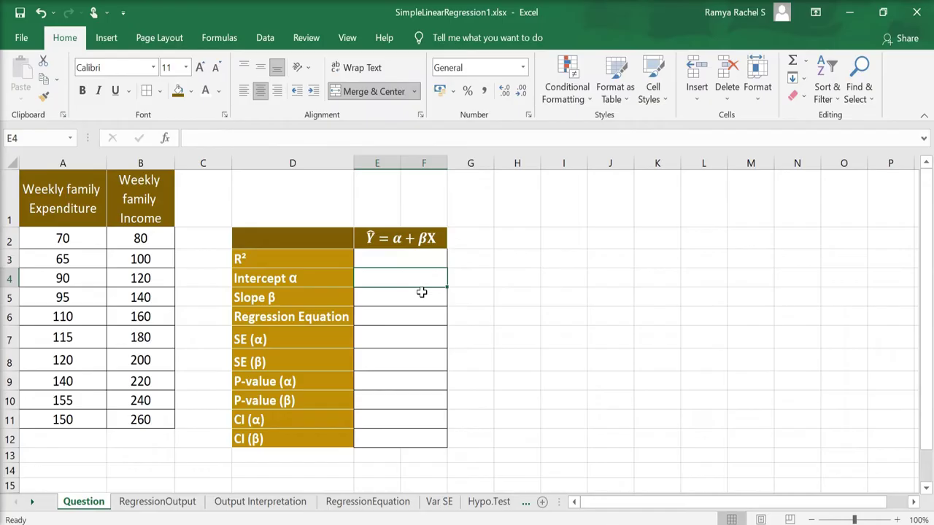
left_click(421, 298)
left_click(421, 314)
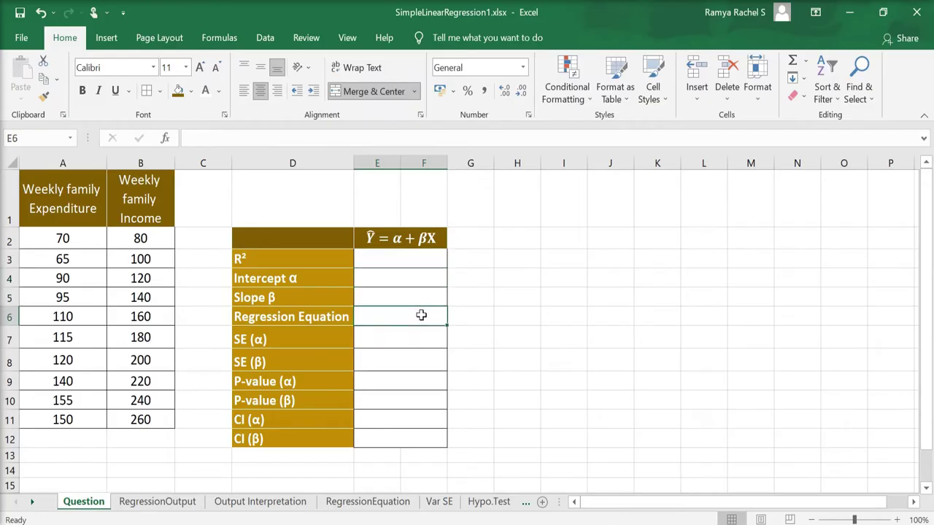
left_click(417, 337)
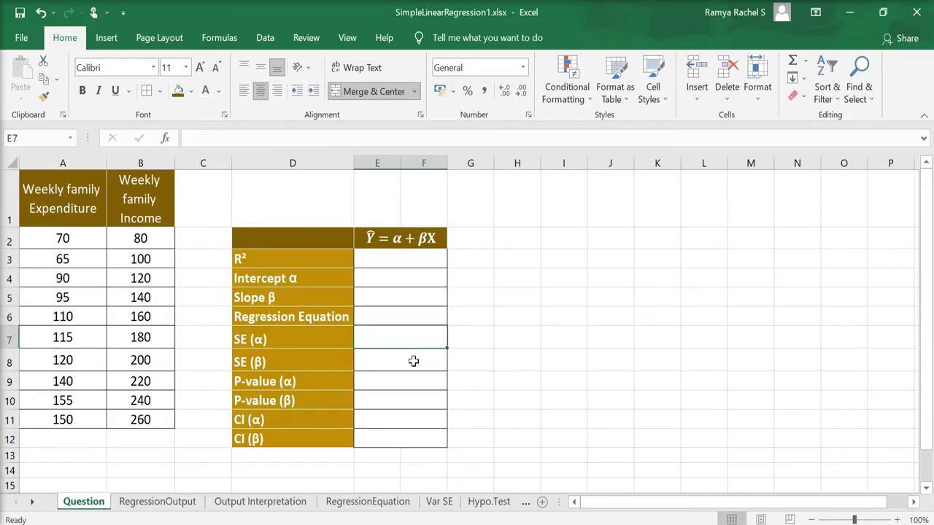
left_click(413, 361)
left_click(413, 382)
left_click(411, 399)
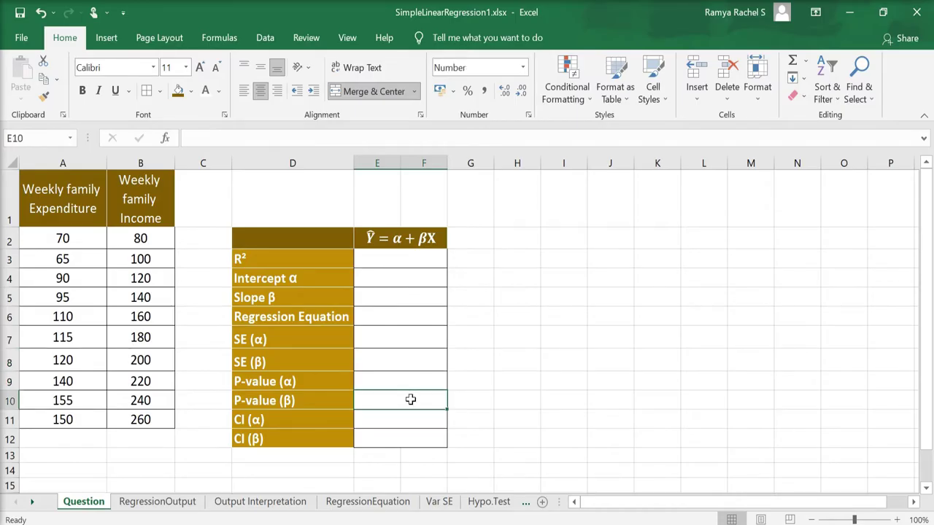
left_click(409, 419)
left_click(409, 436)
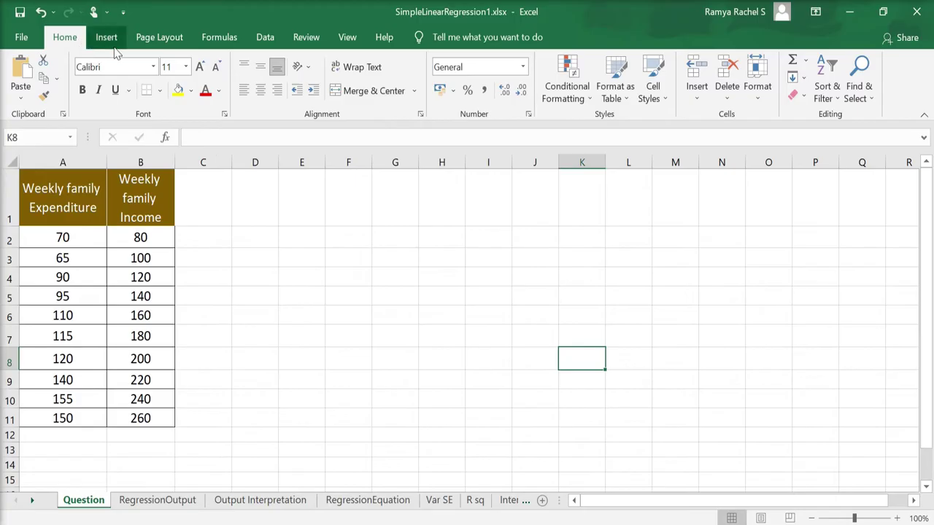
Step: Open the Regression tool from the Data Analysis tools
left_click(260, 40)
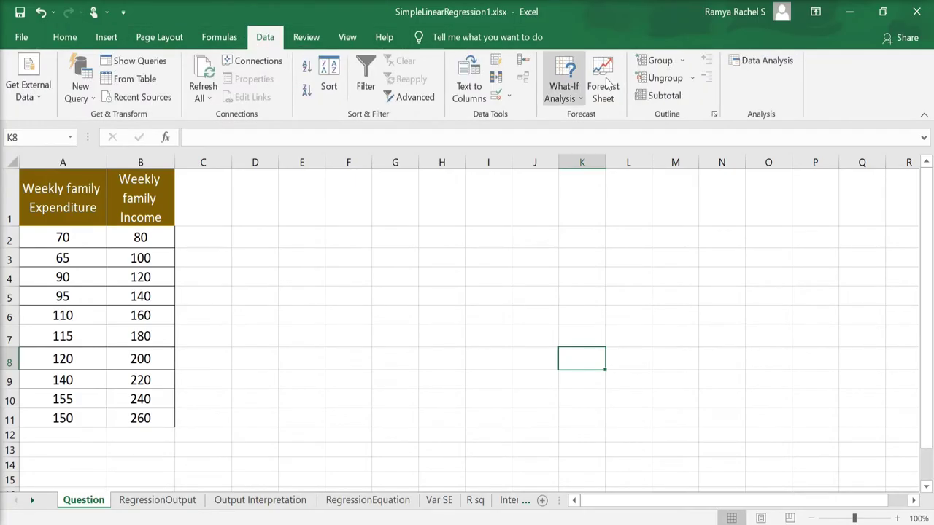
left_click(734, 60)
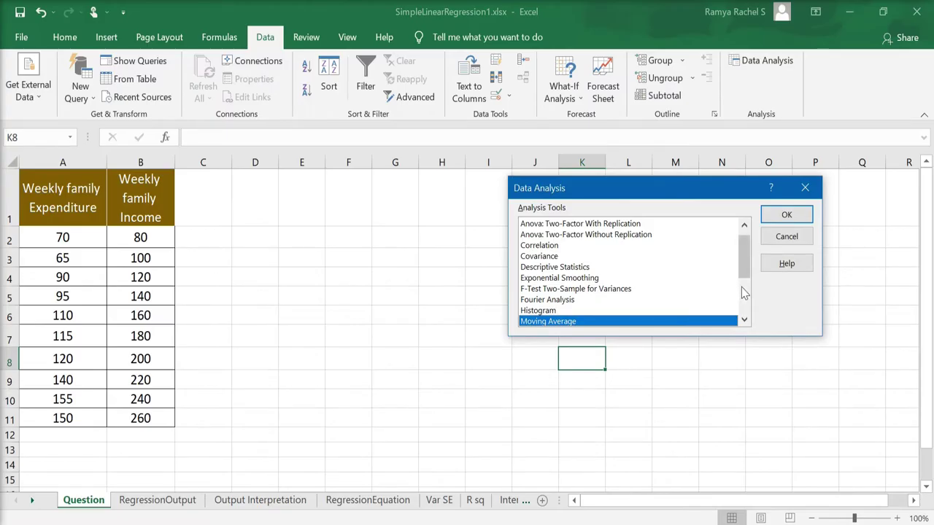
left_click_drag(744, 267, 750, 303)
left_click(583, 267)
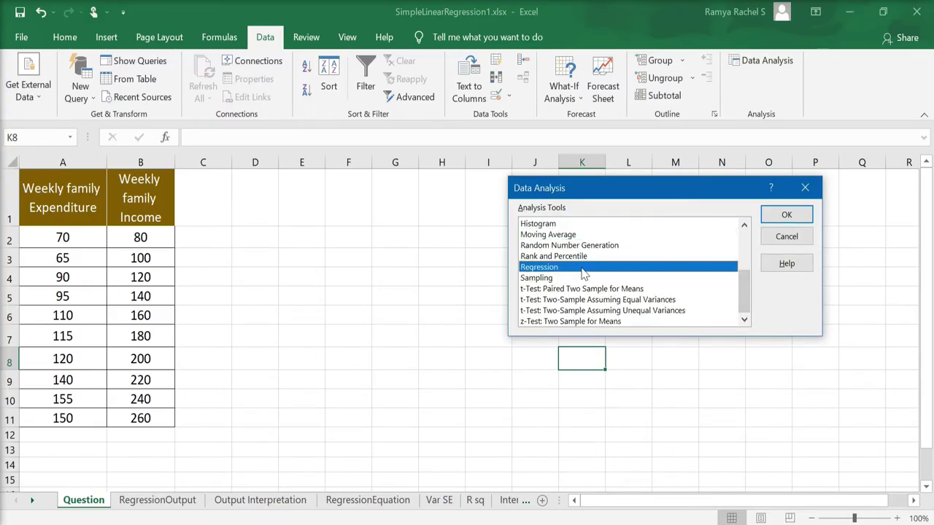
left_click(783, 215)
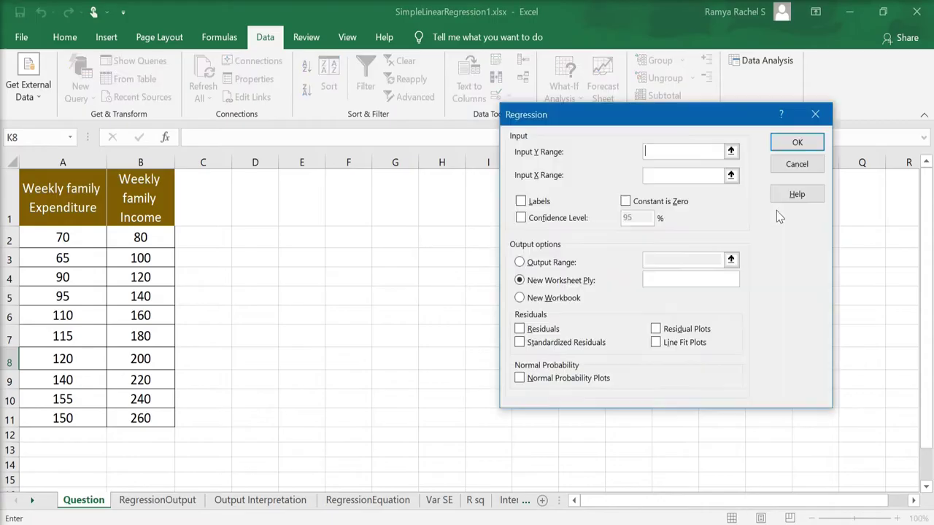
Step: Set the regression's Y range to the expenditure data $A$1:$A$11 and its X range to the income data $B$1:$B$11
left_click(660, 151)
left_click_drag(68, 193, 42, 415)
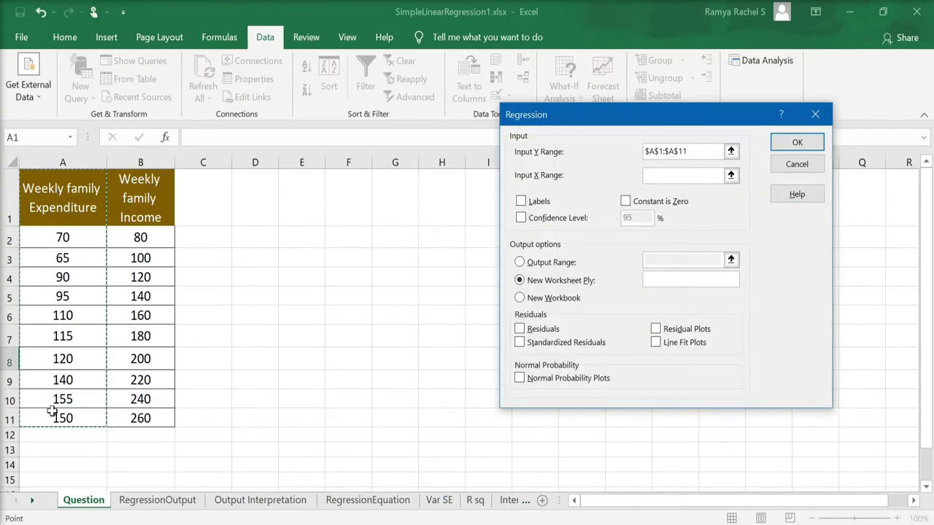
left_click(655, 175)
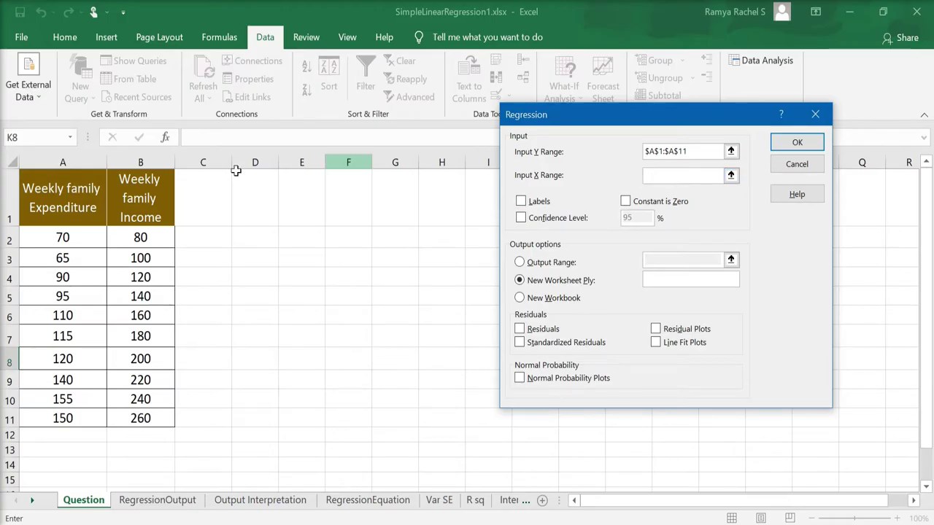
left_click_drag(143, 195, 137, 418)
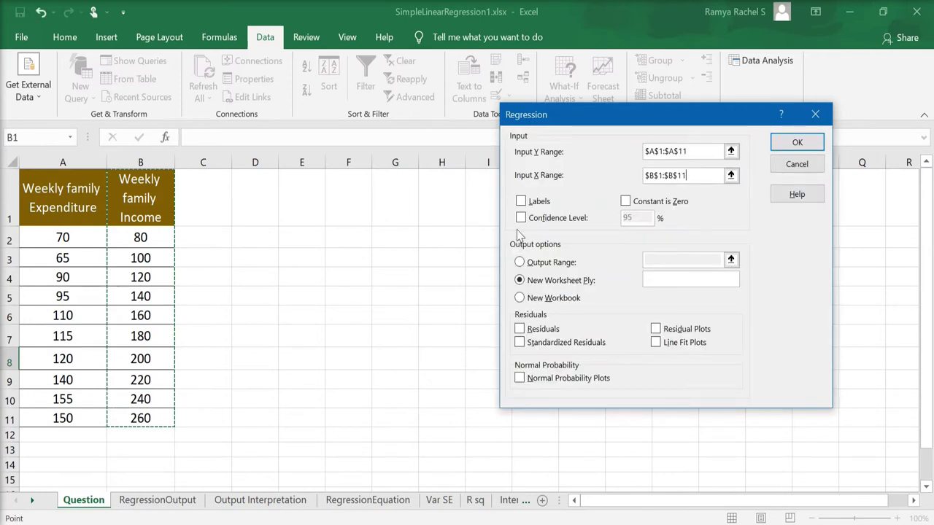
Step: Include labels, name the new output worksheet "Regression Output" and run the regression
left_click(521, 202)
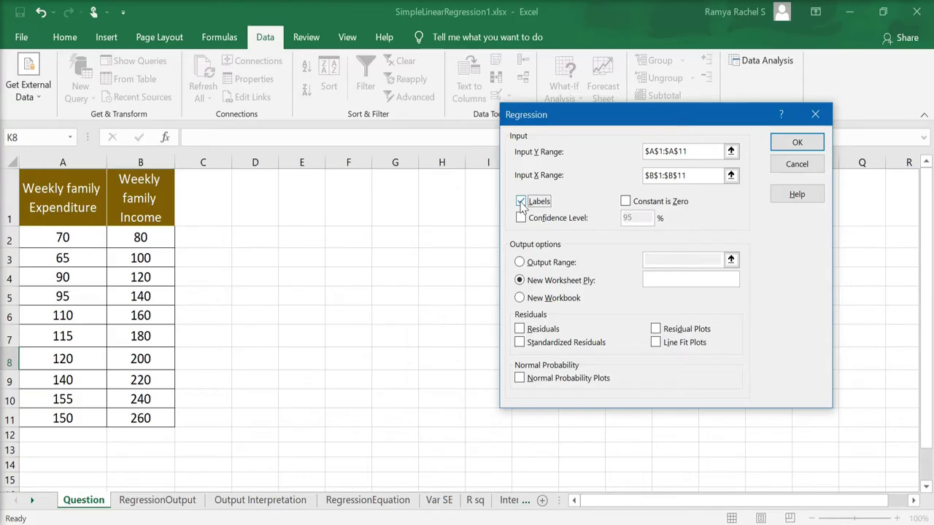
left_click(652, 277)
type("Regression Output")
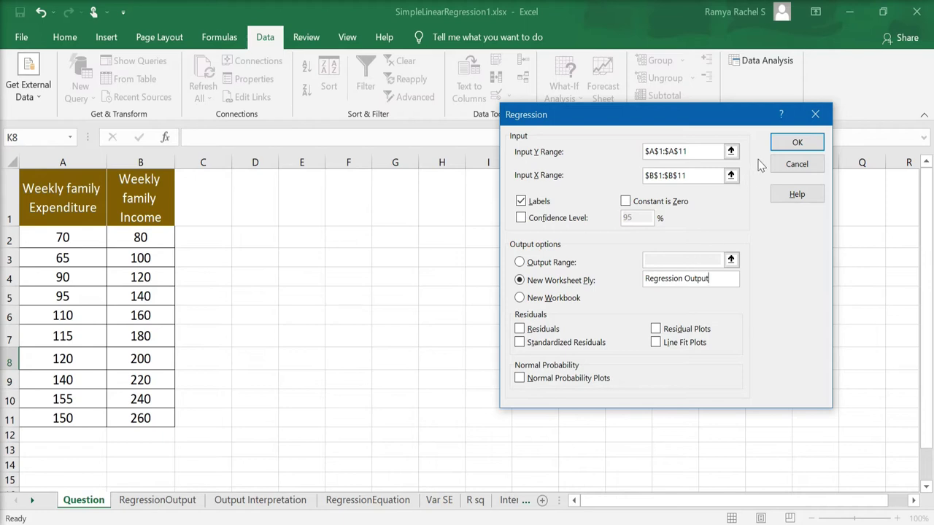
left_click(797, 143)
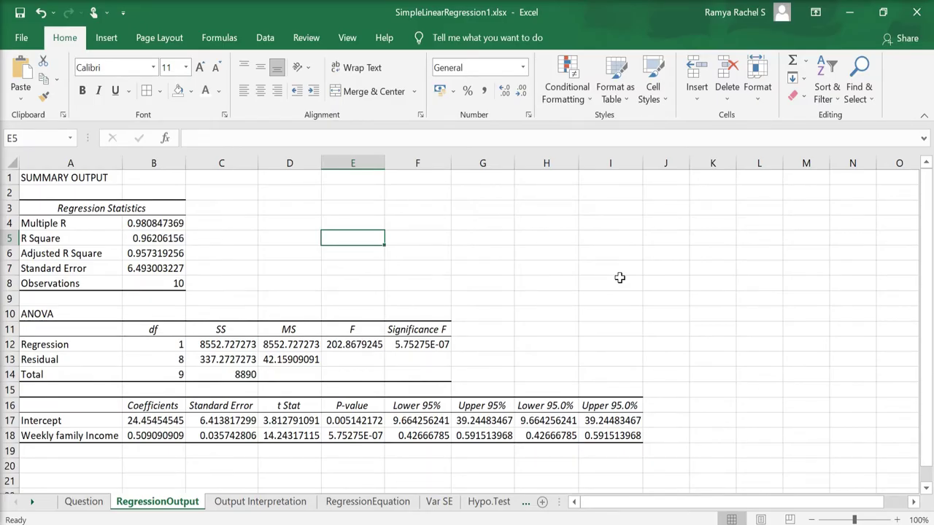
Step: Restore the yellow highlighting on the R Square, coefficient, standard error, P-value and first Lower/Upper 95% cells of the regression output
key("ctrl+z")
left_click(502, 239)
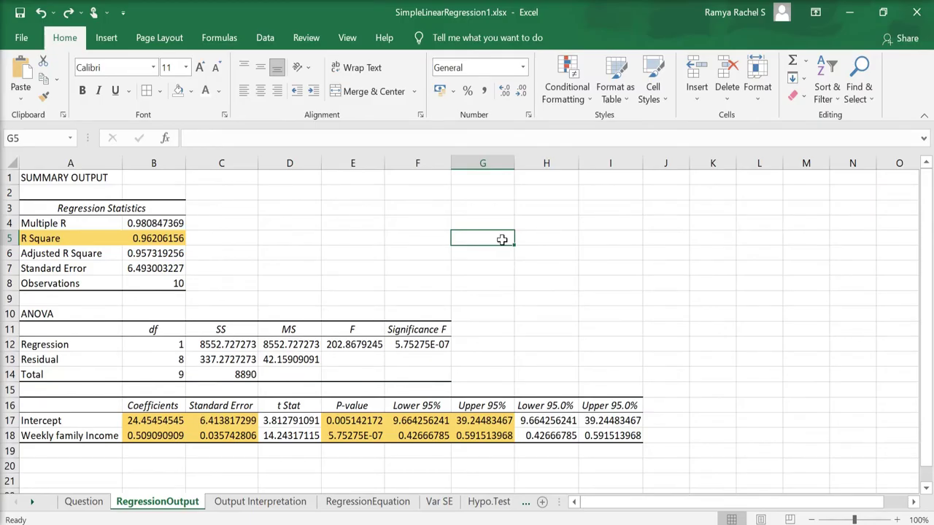
Step: On the Output Interpretation sheet, fill in R² as 0.96 with its interpretation sentence, the intercept as 24.45 and the slope as 0.51
left_click(266, 505)
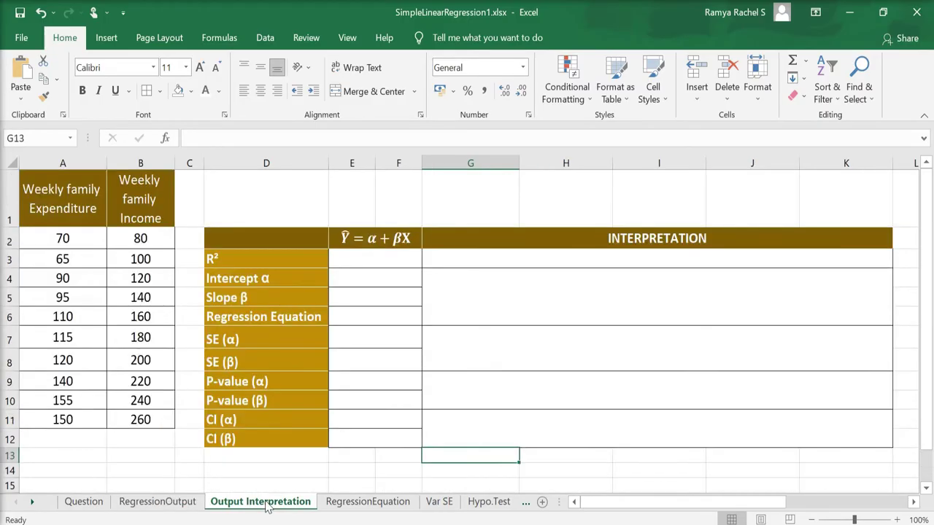
key("ctrl+z")
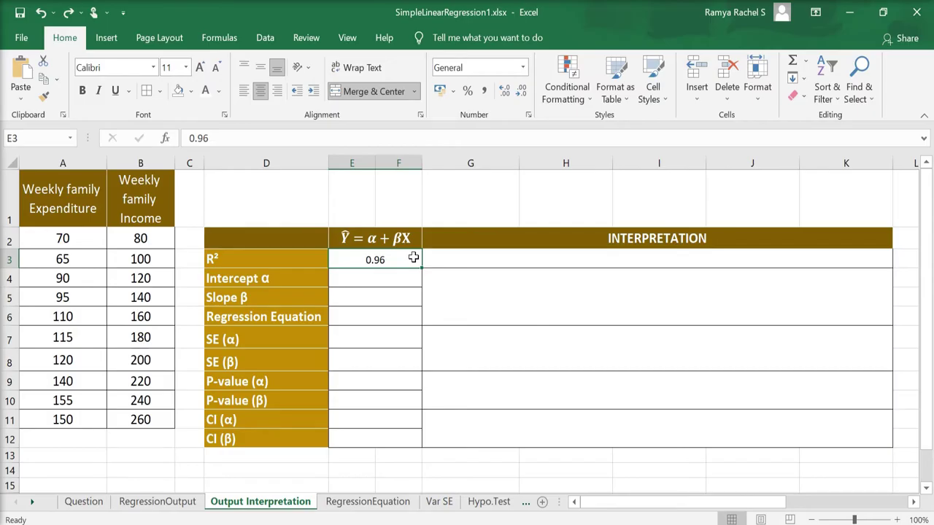
key("ctrl+y")
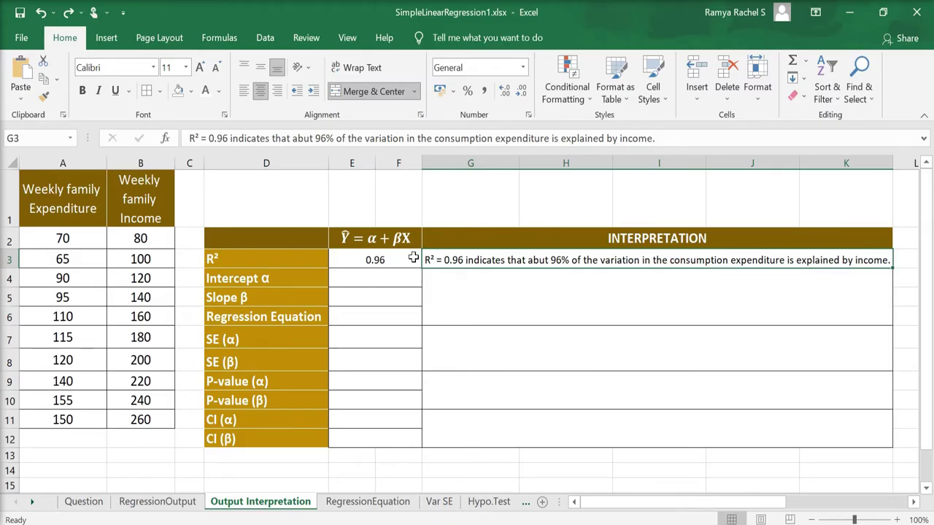
key("ctrl+y")
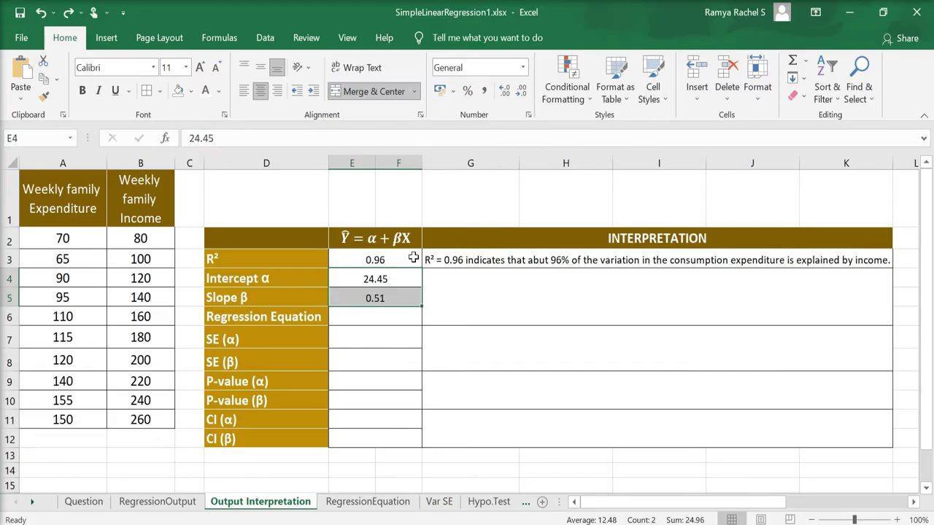
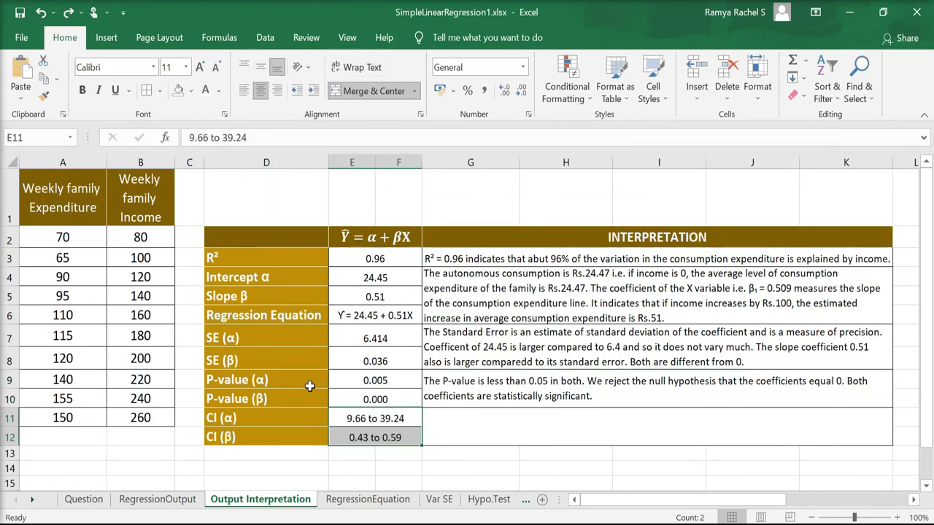
Step: Consult the RegressionOutput sheet and fill in G11 with the 95% confidence interpretation: intercept between 9.66 and 39.24, slope between 0.43 and 0.59
left_click(159, 501)
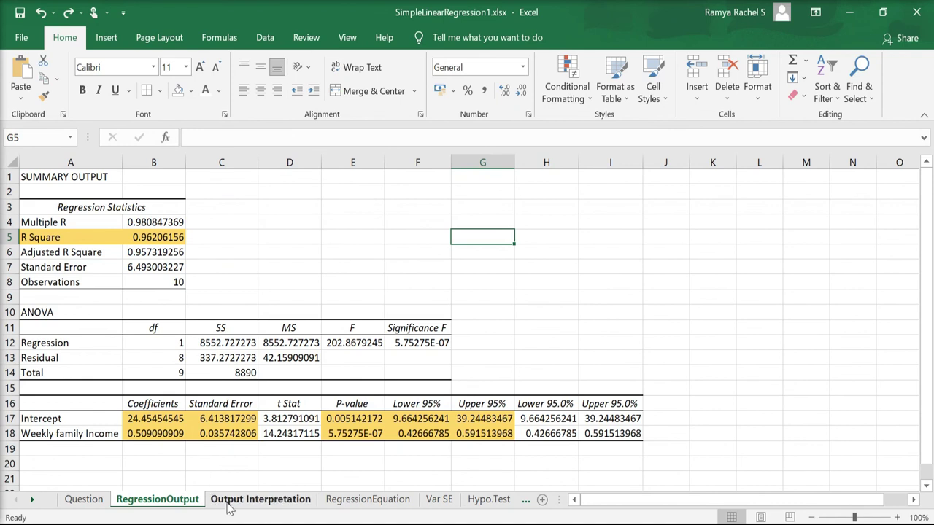
left_click(260, 499)
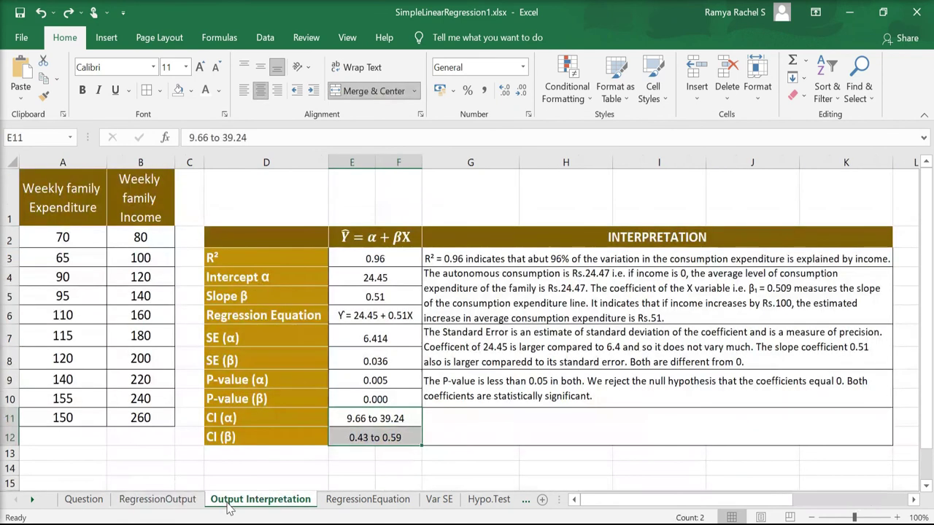
left_click(454, 413)
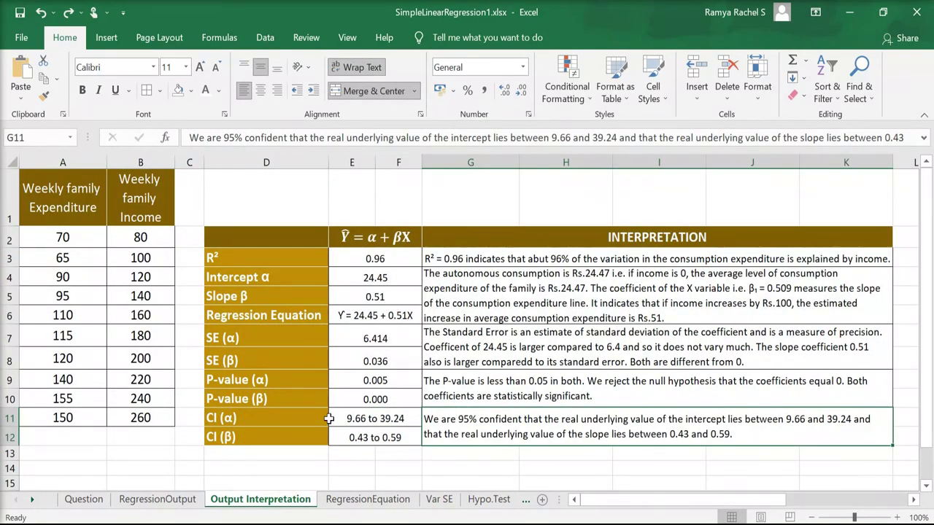